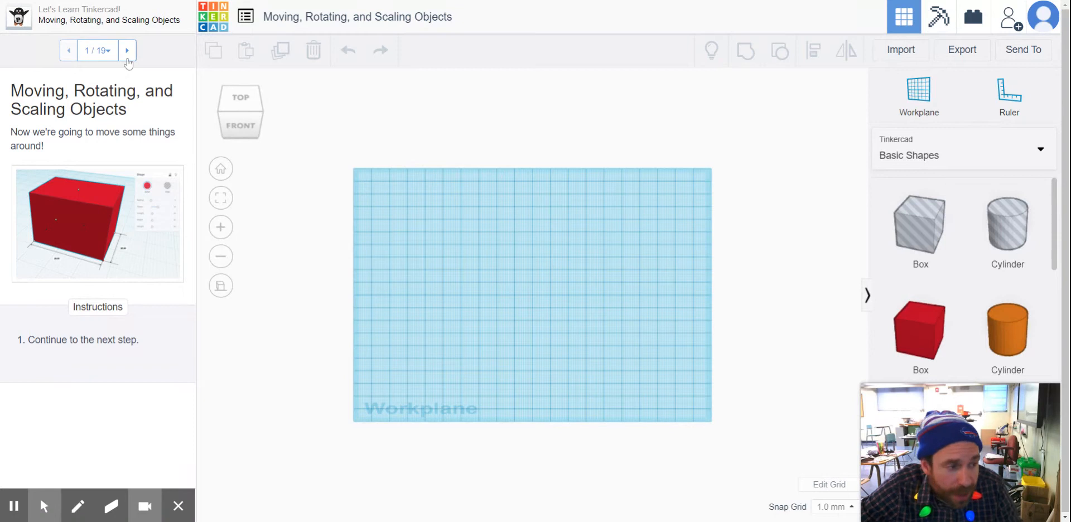
Advance to lesson step 3, Placing a Box, add a red box near the workplane's center and shift it 3 mm sideways into the hint.
{"action": "left_click", "coordinate": [128, 51]}
{"action": "left_click", "coordinate": [127, 51]}
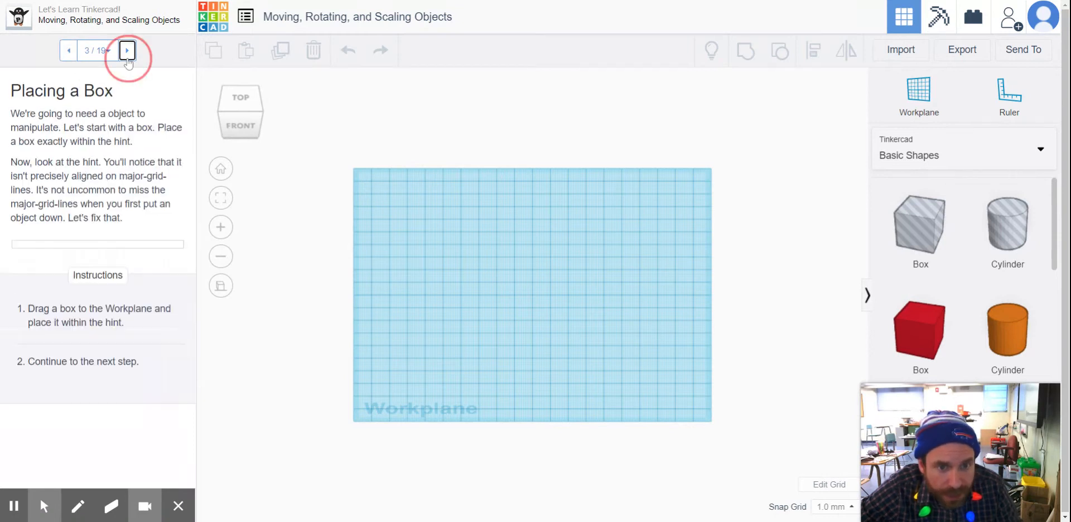
{"action": "left_click_drag", "start_coordinate": [920, 325], "coordinate": [511, 306]}
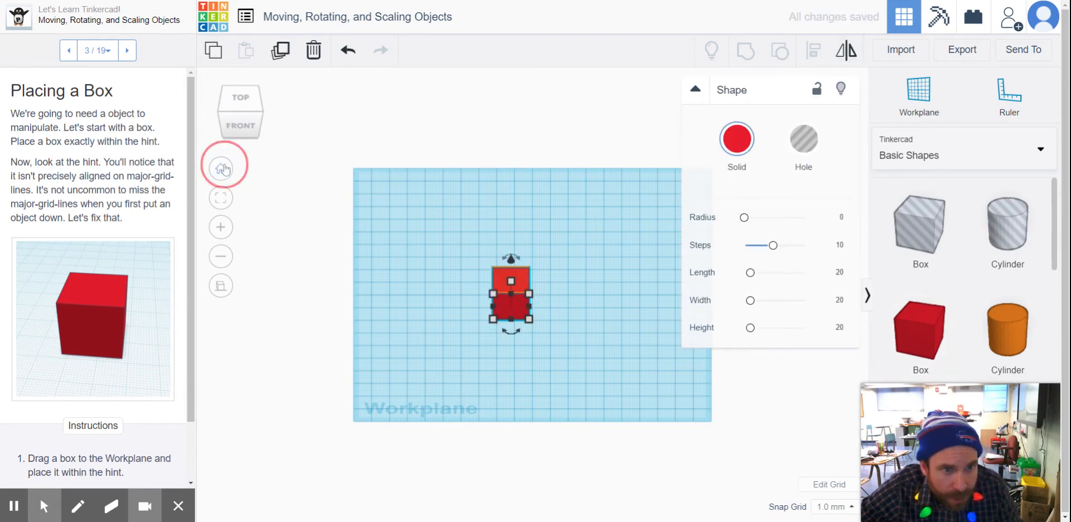
{"action": "scroll", "coordinate": [420, 326], "scroll_direction": "up", "scroll_amount": 5}
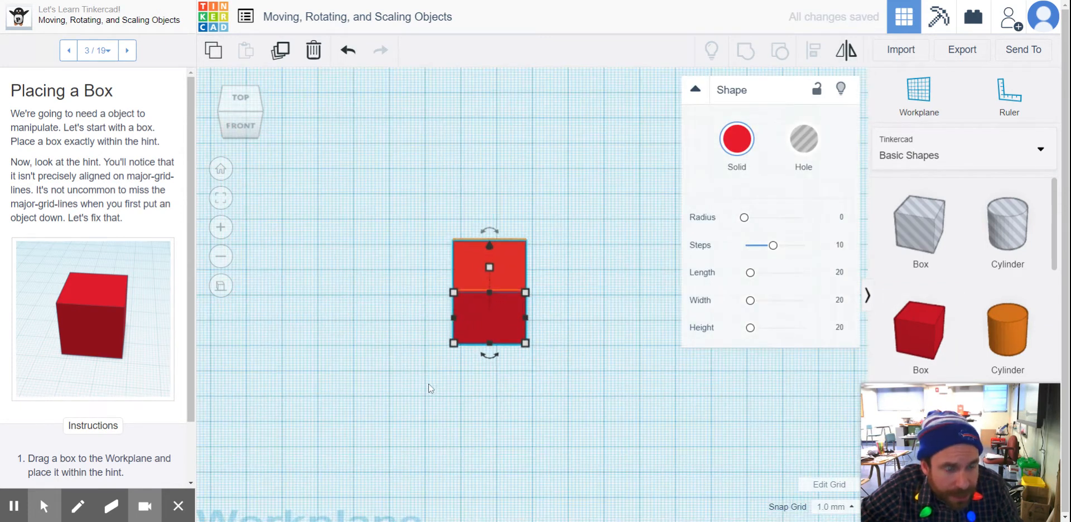
{"action": "left_click", "coordinate": [425, 384]}
{"action": "left_click_drag", "start_coordinate": [490, 316], "coordinate": [481, 319]}
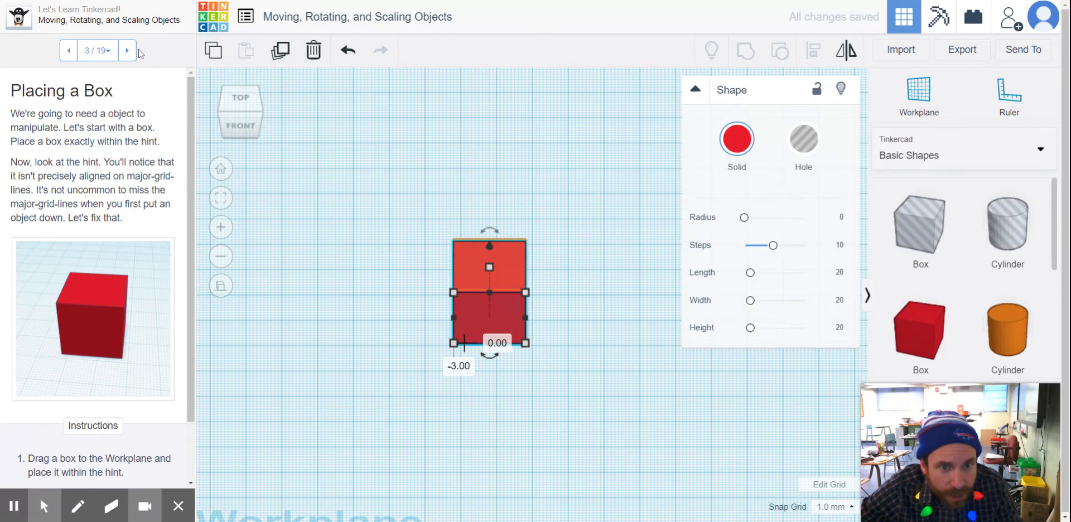
Advance to lesson step 4, Nudging, and nudge the red box in 1 mm hops right, forward and back left to the hint's side edges.
{"action": "left_click", "coordinate": [127, 50]}
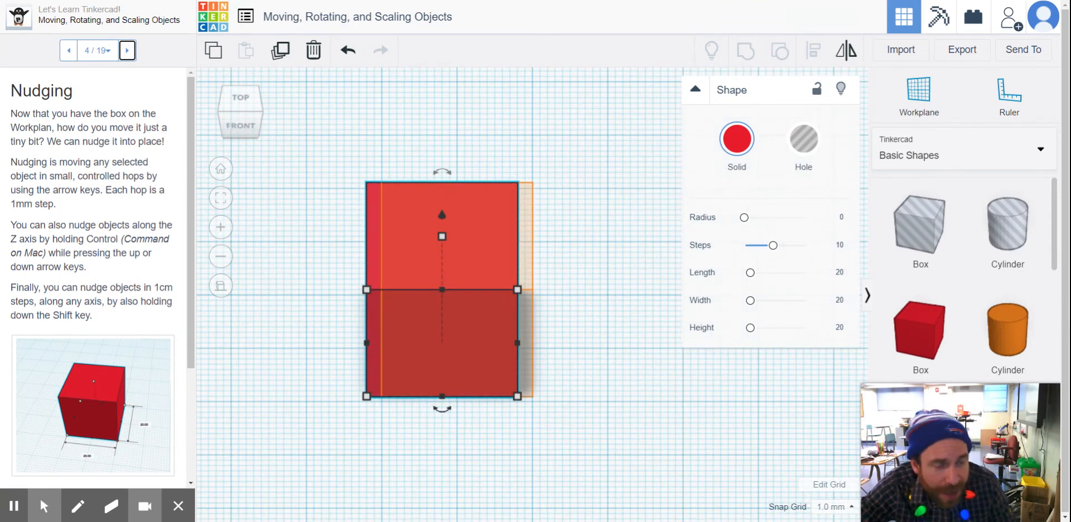
{"action": "key", "text": "Right"}
{"action": "key", "text": "Right"}
{"action": "key", "text": "Right"}
{"action": "key", "text": "Right"}
{"action": "key", "text": "Right"}
{"action": "key", "text": "Right"}
{"action": "key", "text": "Right"}
{"action": "key", "text": "Right"}
{"action": "key", "text": "Right"}
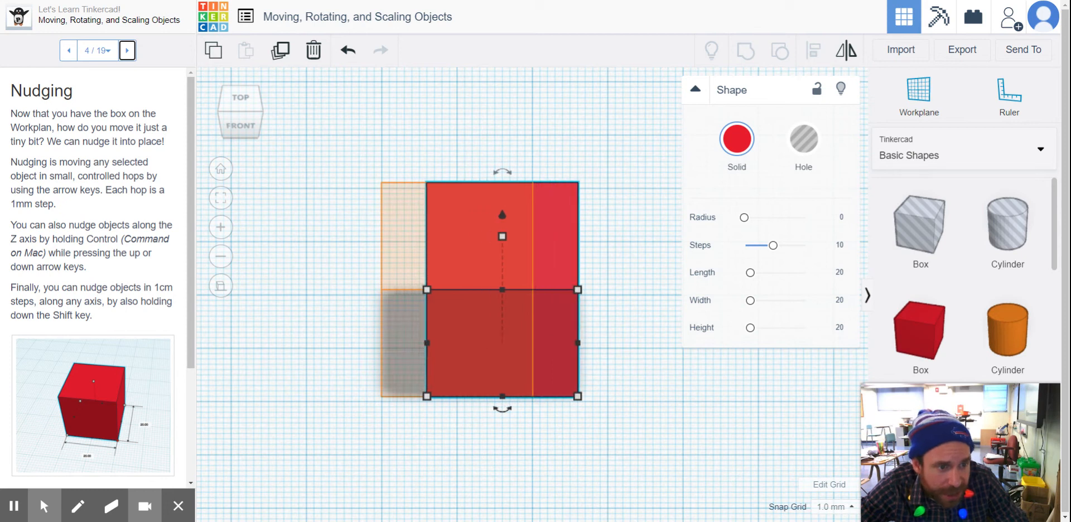
{"action": "key", "text": "Down"}
{"action": "key", "text": "Left"}
{"action": "key", "text": "Left"}
{"action": "key", "text": "Left"}
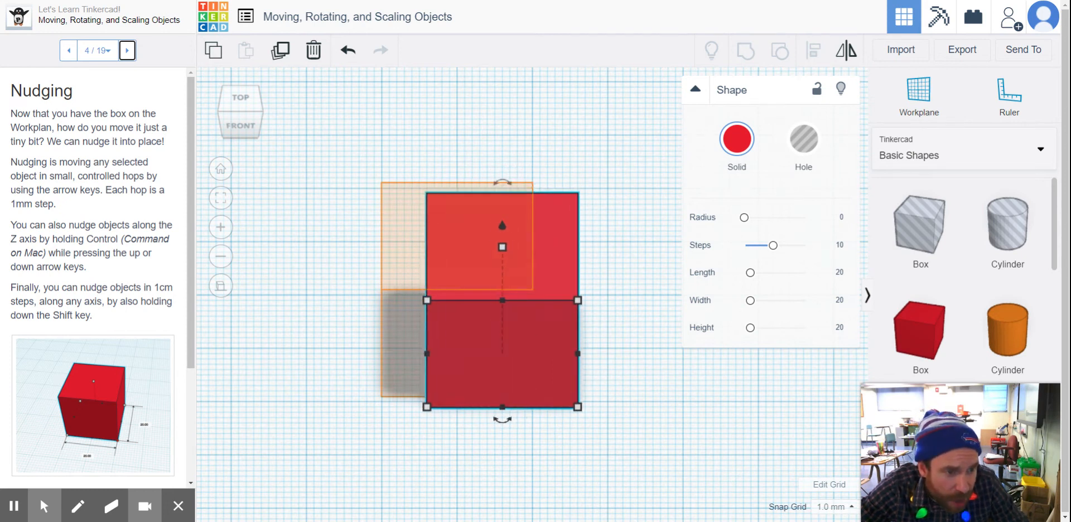
{"action": "key", "text": "Down"}
{"action": "key", "text": "Down"}
{"action": "key", "text": "Down"}
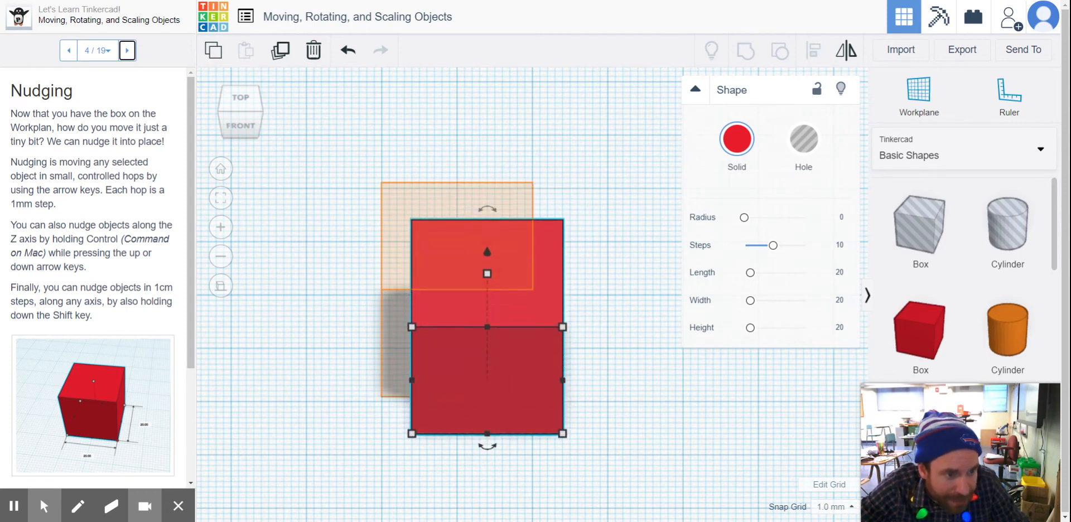
{"action": "key", "text": "Left"}
{"action": "key", "text": "Left"}
{"action": "key", "text": "Left"}
{"action": "key", "text": "Left"}
{"action": "key", "text": "Left"}
{"action": "key", "text": "Right"}
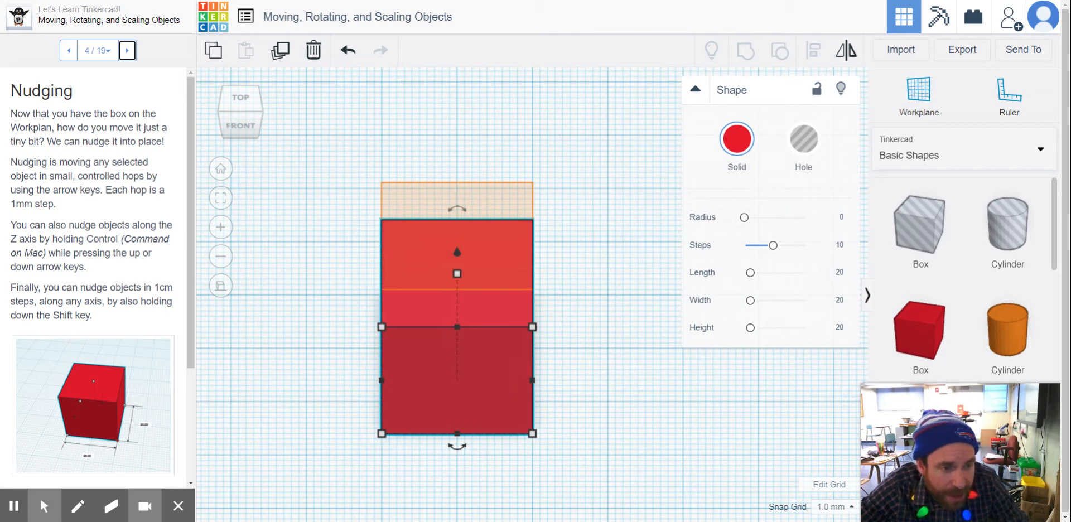
Nudge the red box in 10 mm hops right, back, left and forward around the hint, ending in line with the hint's side edges.
{"action": "key", "text": "shift+Right"}
{"action": "key", "text": "shift+Right"}
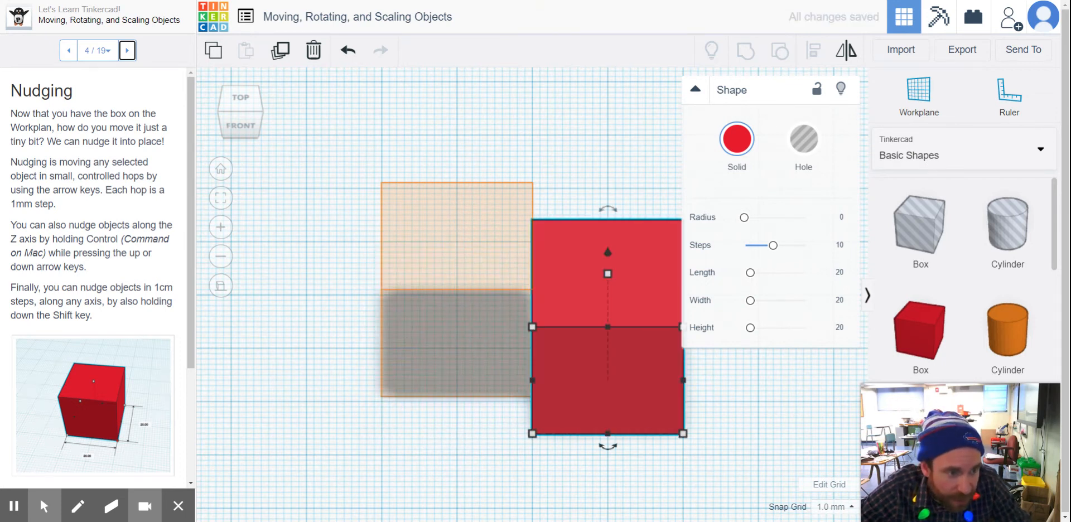
{"action": "key", "text": "shift+Up"}
{"action": "key", "text": "shift+Left"}
{"action": "key", "text": "shift+Left"}
{"action": "key", "text": "shift+Left"}
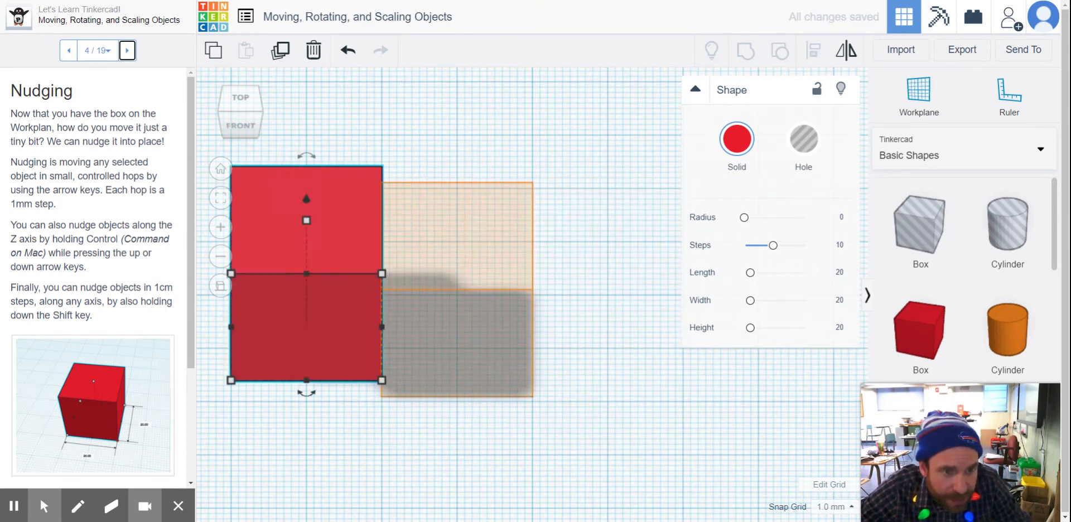
{"action": "key", "text": "shift+Down"}
{"action": "key", "text": "shift+Down"}
{"action": "key", "text": "shift+Right"}
{"action": "key", "text": "shift+Right"}
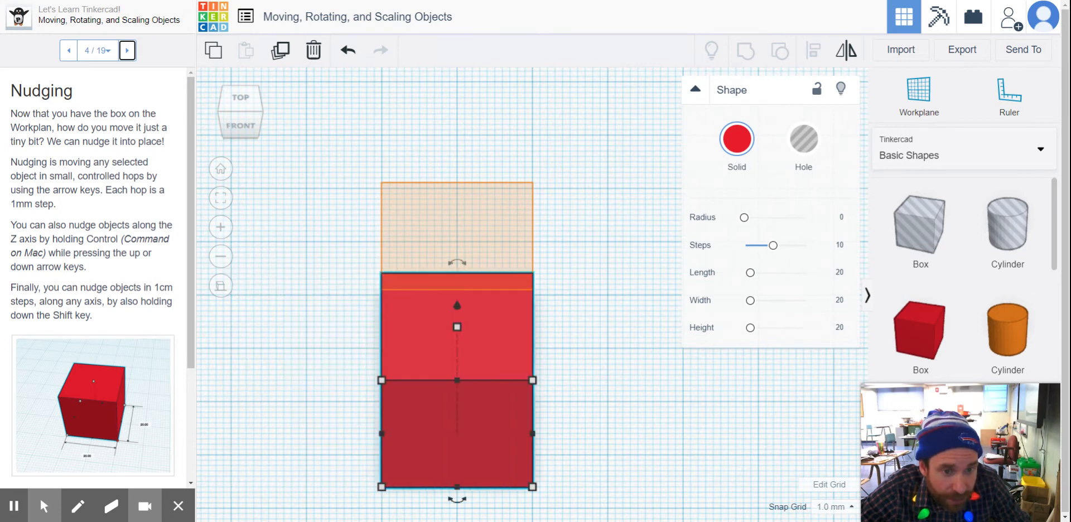
{"action": "key", "text": "shift+Up"}
{"action": "key", "text": "shift+Up"}
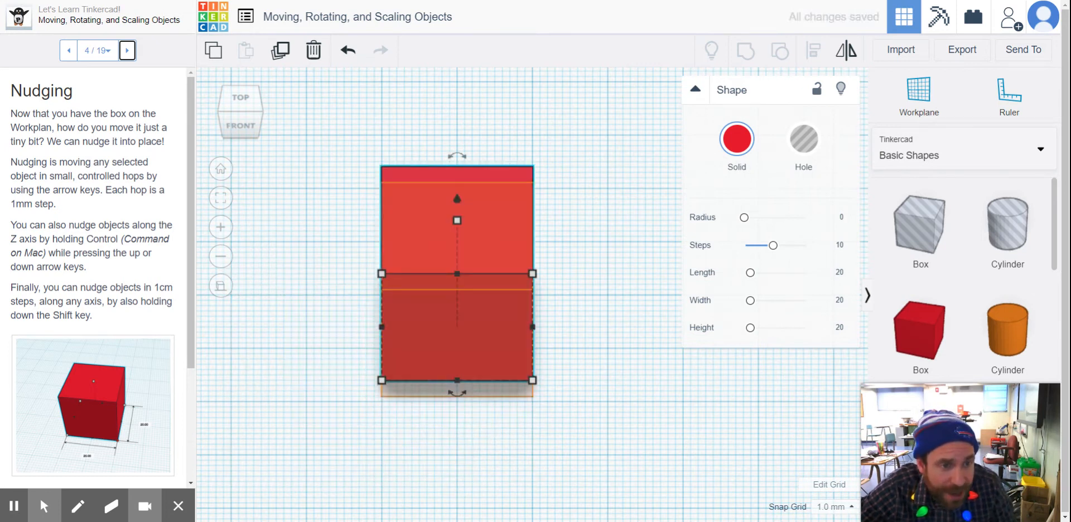
Raise the red box above the workplane by nudging it up along the Z axis in 1 mm hops.
{"action": "right_click_drag", "start_coordinate": [575, 441], "coordinate": [630, 323]}
{"action": "mouse_move", "coordinate": [527, 129]}
{"action": "left_mouse_down"}
{"action": "mouse_move", "coordinate": [531, 112]}
{"action": "mouse_move", "coordinate": [538, 138]}
{"action": "left_mouse_up"}
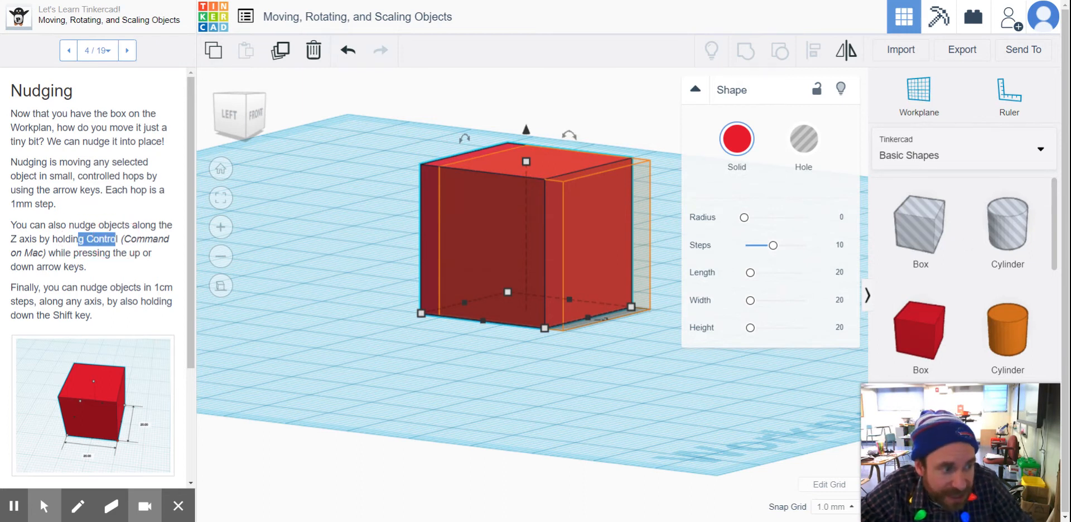
{"action": "key", "text": "ctrl+Up"}
{"action": "key", "text": "ctrl+Up"}
{"action": "key", "text": "ctrl+Up"}
{"action": "key", "text": "ctrl+Up"}
{"action": "key", "text": "ctrl+Up"}
{"action": "key", "text": "ctrl+Up"}
{"action": "key", "text": "ctrl+Up"}
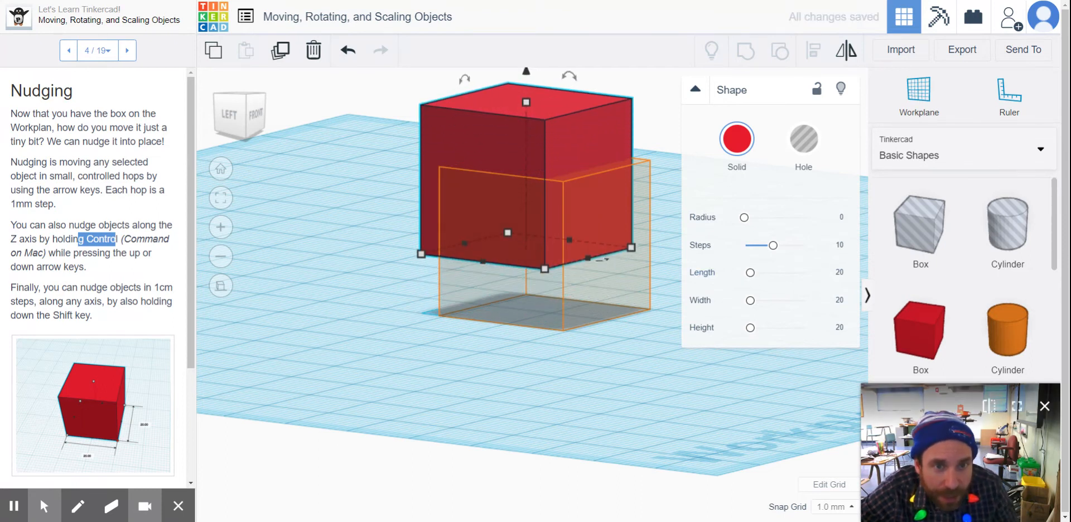
Advance to lesson step 7, Rotation Handles, and move the raised box about 26 mm and 19 mm along the two workplane axes.
{"action": "left_click", "coordinate": [127, 50]}
{"action": "left_click", "coordinate": [127, 51]}
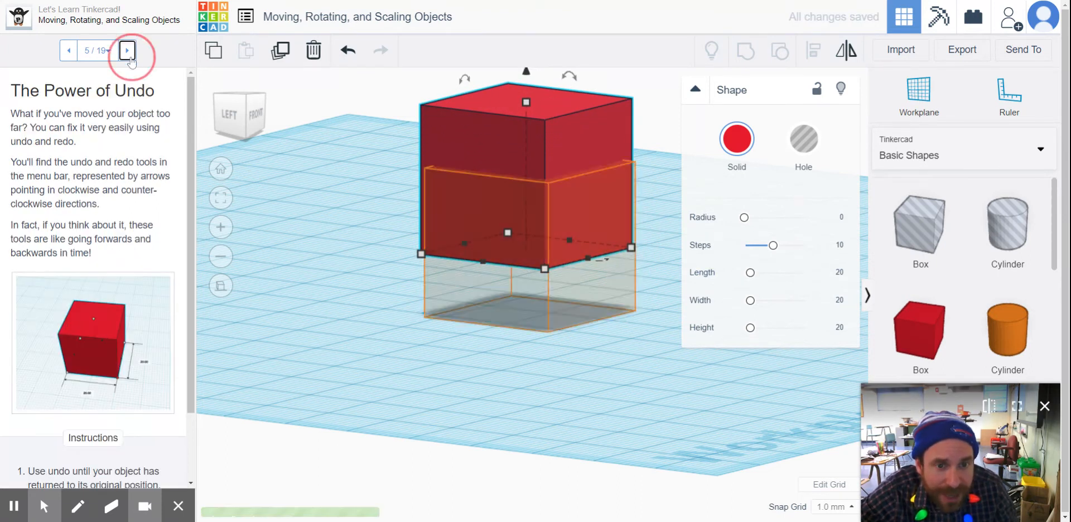
{"action": "left_click", "coordinate": [128, 52]}
{"action": "left_click", "coordinate": [127, 50]}
{"action": "left_click_drag", "start_coordinate": [523, 185], "coordinate": [528, 225]}
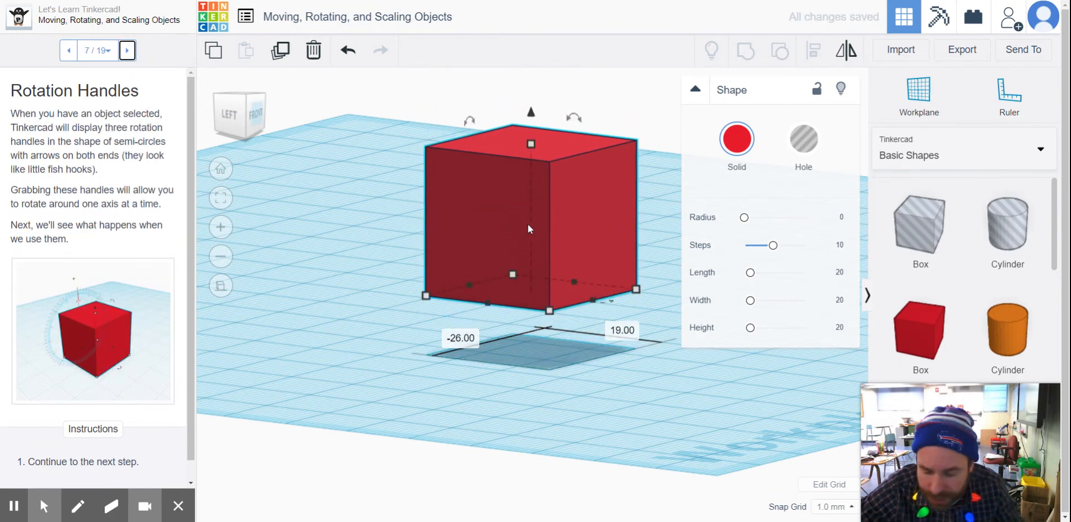
Nudge the red box down and up along the Z axis in 10 mm hops, finish by lowering it, and deselect it.
{"action": "key", "text": "ctrl+shift+Down"}
{"action": "key", "text": "ctrl+shift+Down"}
{"action": "key", "text": "ctrl+shift+Up"}
{"action": "key", "text": "ctrl+shift+Up"}
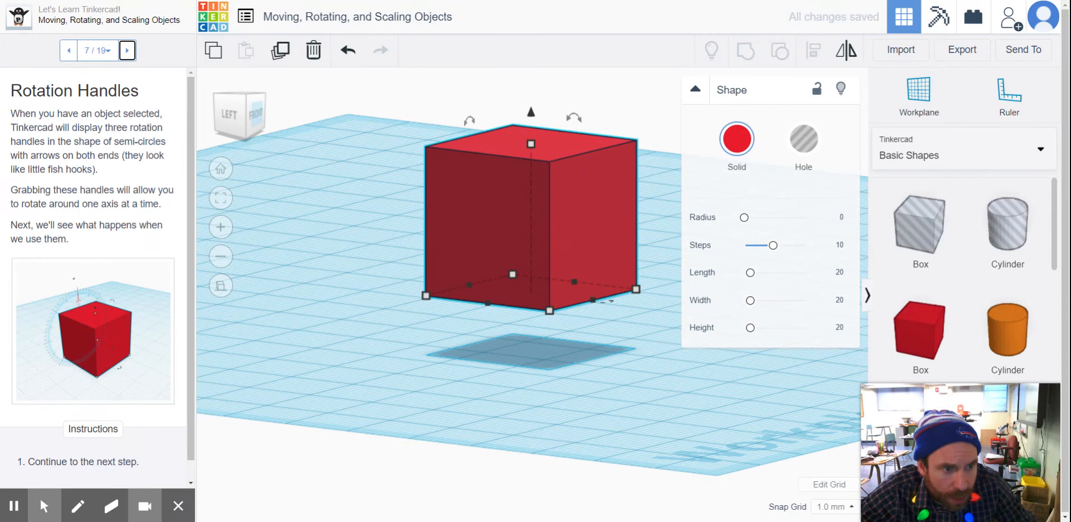
{"action": "key", "text": "ctrl+shift+Down"}
{"action": "left_click", "coordinate": [325, 207]}
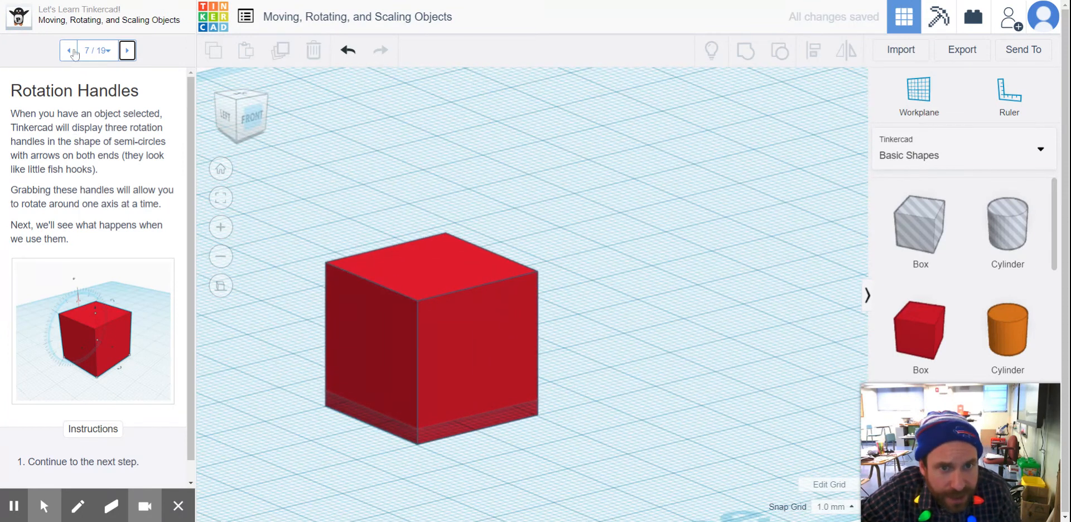
Return to lesson step 6, Rotation, and rotate the red box about -50° in the plane of its front face.
{"action": "left_click", "coordinate": [68, 51]}
{"action": "right_click_drag", "start_coordinate": [638, 232], "coordinate": [366, 308]}
{"action": "left_click", "coordinate": [354, 297]}
{"action": "middle_click_drag", "start_coordinate": [378, 305], "coordinate": [432, 303]}
{"action": "scroll", "coordinate": [372, 254], "scroll_direction": "down", "scroll_amount": 3}
{"action": "scroll", "coordinate": [389, 232], "scroll_direction": "up", "scroll_amount": 4}
{"action": "left_click_drag", "start_coordinate": [336, 217], "coordinate": [335, 183]}
{"action": "left_click_drag", "start_coordinate": [331, 214], "coordinate": [428, 219]}
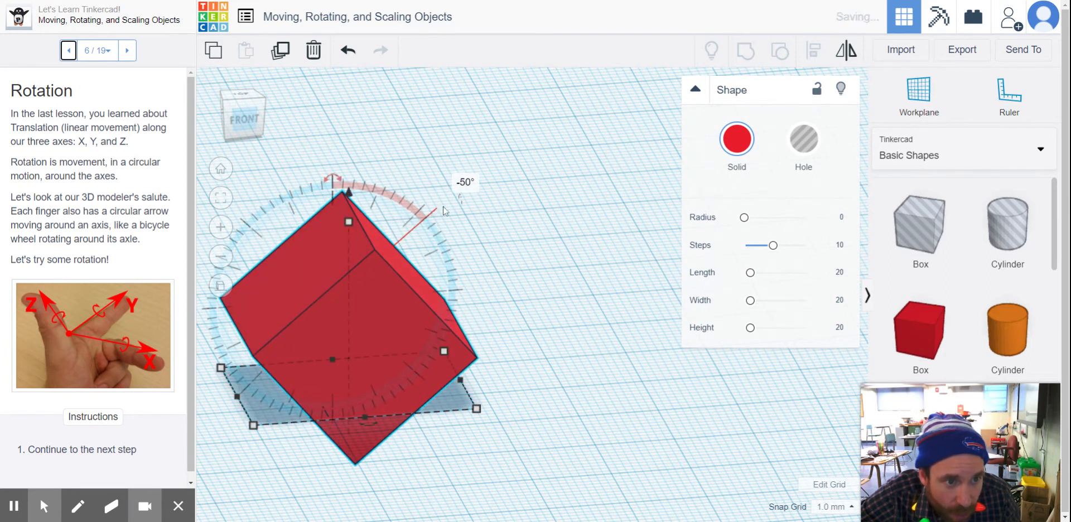
{"action": "left_click", "coordinate": [381, 212]}
{"action": "left_click", "coordinate": [344, 200]}
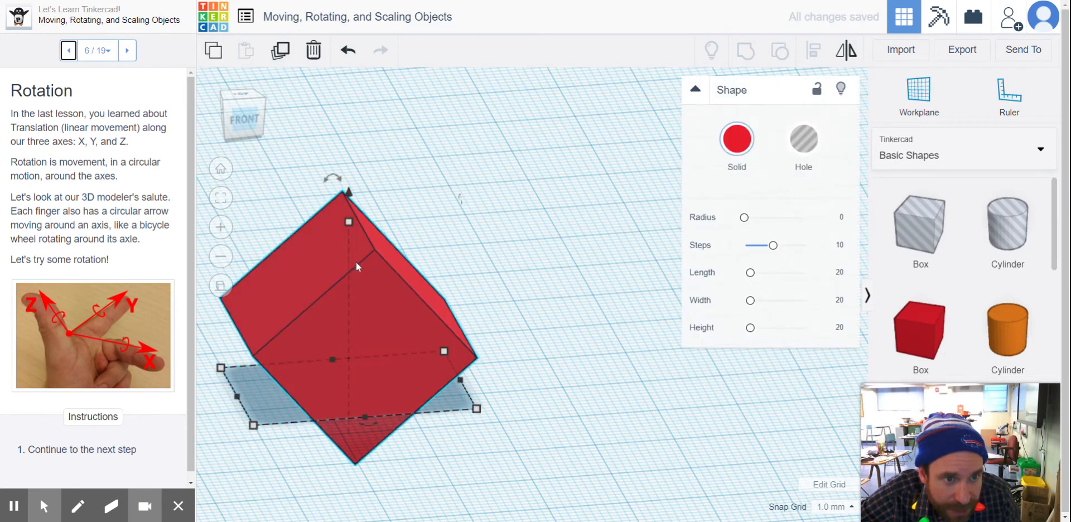
Rotate the red box back by exactly 10°, and keep turning it the same way until it stands roughly upright.
{"action": "left_click_drag", "start_coordinate": [338, 182], "coordinate": [248, 126]}
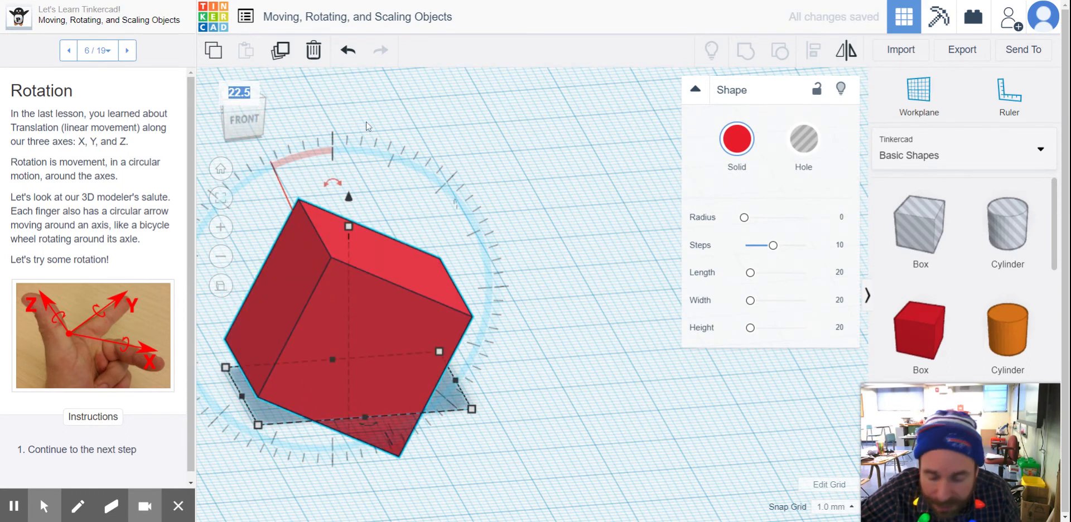
{"action": "key", "text": "Return"}
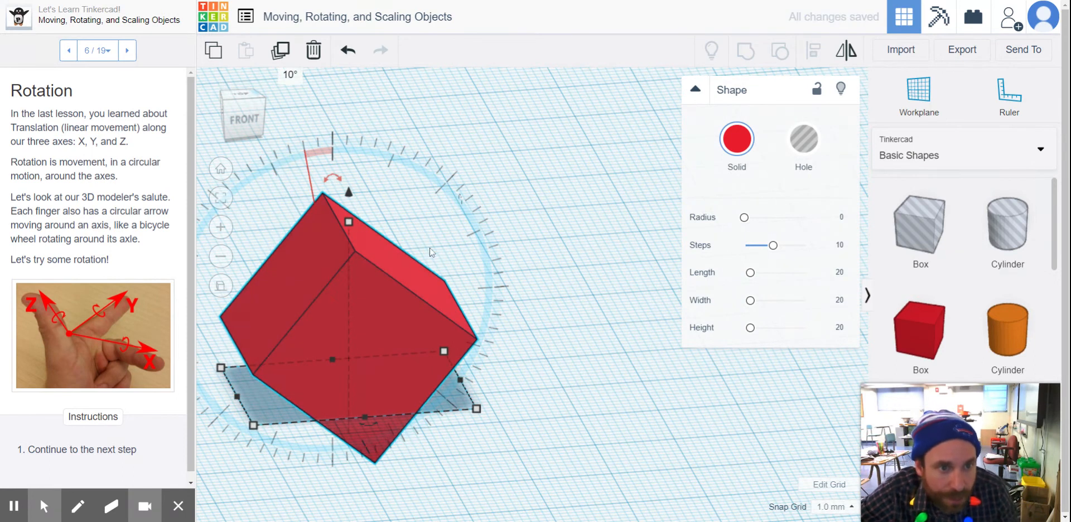
{"action": "left_click_drag", "start_coordinate": [331, 179], "coordinate": [288, 236]}
Rotate the red box about 27° around the vertical axis and turn it around its side-to-side axis as well.
{"action": "mouse_move", "coordinate": [368, 425]}
{"action": "left_mouse_down"}
{"action": "mouse_move", "coordinate": [370, 438]}
{"action": "mouse_move", "coordinate": [455, 397]}
{"action": "mouse_move", "coordinate": [523, 348]}
{"action": "mouse_move", "coordinate": [461, 414]}
{"action": "mouse_move", "coordinate": [371, 437]}
{"action": "mouse_move", "coordinate": [366, 416]}
{"action": "left_mouse_up"}
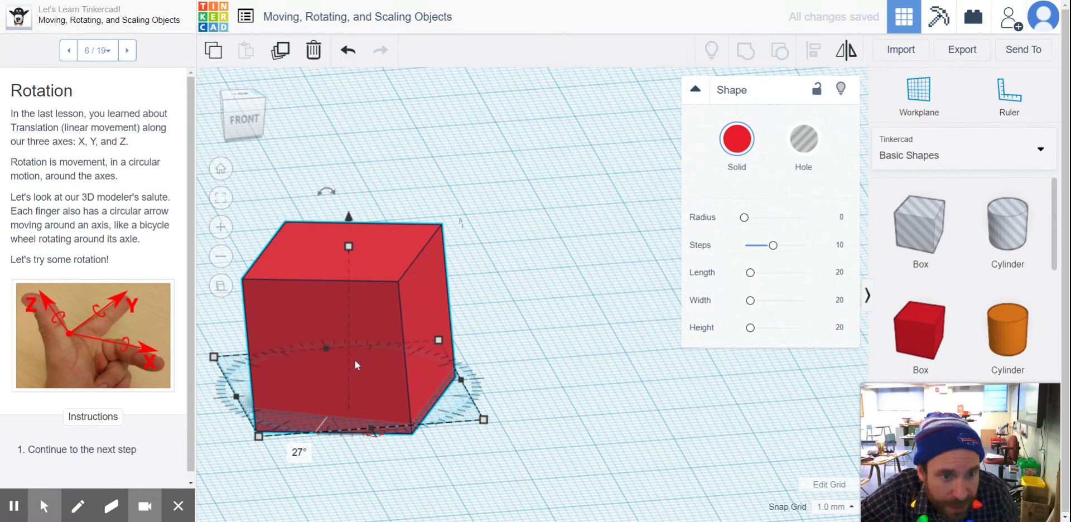
{"action": "mouse_move", "coordinate": [461, 226]}
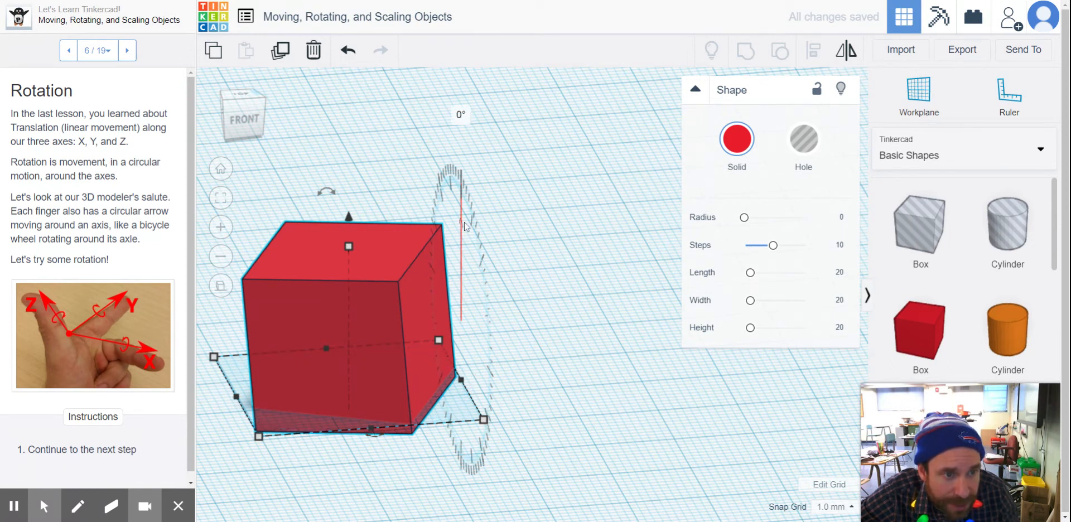
{"action": "left_click_drag", "start_coordinate": [465, 226], "coordinate": [468, 161]}
Place a paraboloid on the workplane apart from the red box and rotate it about -63° around the vertical axis.
{"action": "mouse_move", "coordinate": [245, 117]}
{"action": "left_mouse_down"}
{"action": "mouse_move", "coordinate": [266, 112]}
{"action": "mouse_move", "coordinate": [262, 84]}
{"action": "mouse_move", "coordinate": [240, 110]}
{"action": "mouse_move", "coordinate": [268, 156]}
{"action": "mouse_move", "coordinate": [280, 120]}
{"action": "mouse_move", "coordinate": [274, 140]}
{"action": "mouse_move", "coordinate": [247, 118]}
{"action": "left_mouse_up"}
{"action": "scroll", "coordinate": [271, 142], "scroll_direction": "down", "scroll_amount": 5}
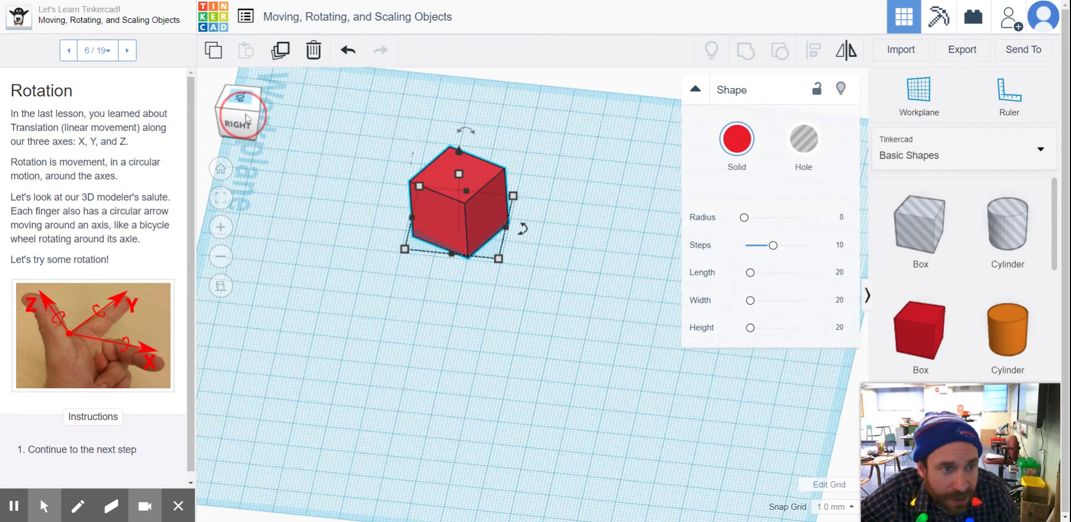
{"action": "scroll", "coordinate": [1002, 279], "scroll_direction": "down", "scroll_amount": 8}
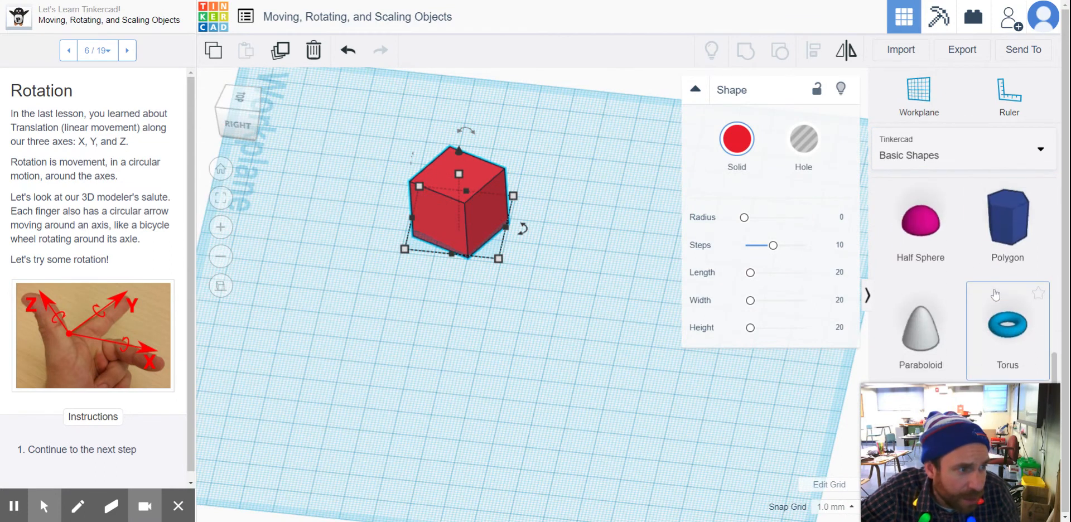
{"action": "left_click_drag", "start_coordinate": [922, 347], "coordinate": [551, 371]}
{"action": "left_click_drag", "start_coordinate": [559, 290], "coordinate": [617, 342]}
{"action": "left_click_drag", "start_coordinate": [588, 378], "coordinate": [584, 314]}
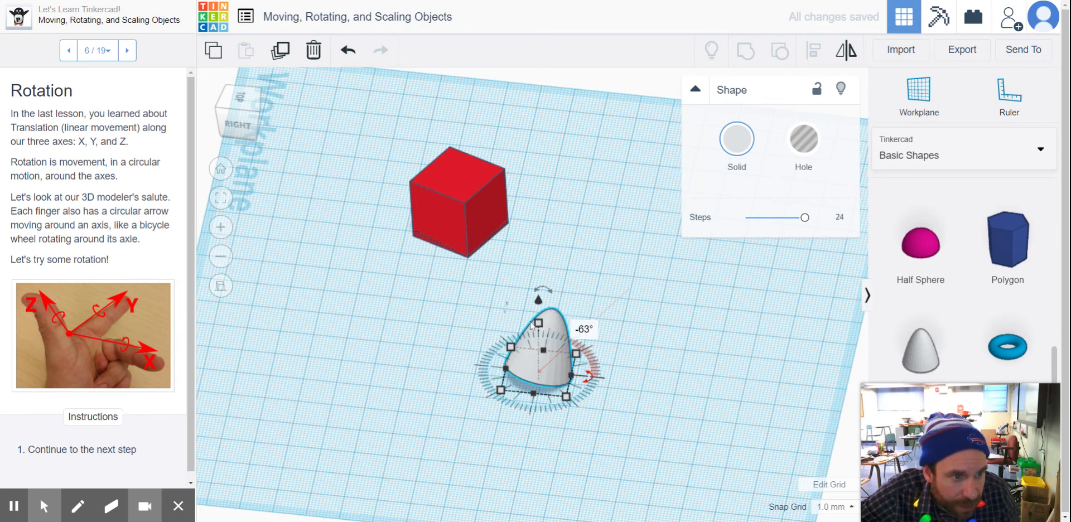
Tip the paraboloid onto its side with a rotation of about -91° and deselect it.
{"action": "scroll", "coordinate": [526, 359], "scroll_direction": "up", "scroll_amount": 3}
{"action": "mouse_move", "coordinate": [548, 295]}
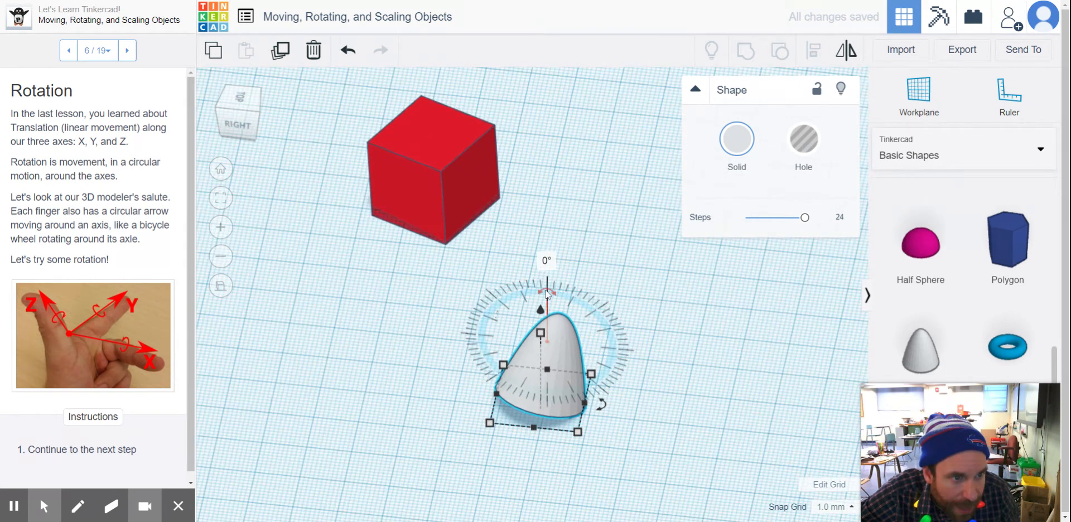
{"action": "left_click_drag", "start_coordinate": [519, 294], "coordinate": [432, 457]}
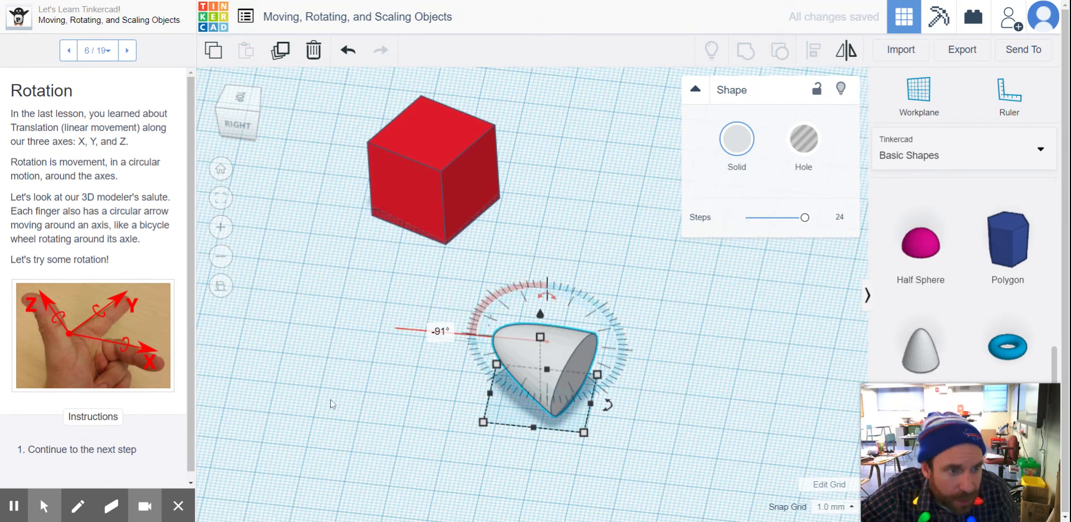
{"action": "left_click", "coordinate": [525, 224]}
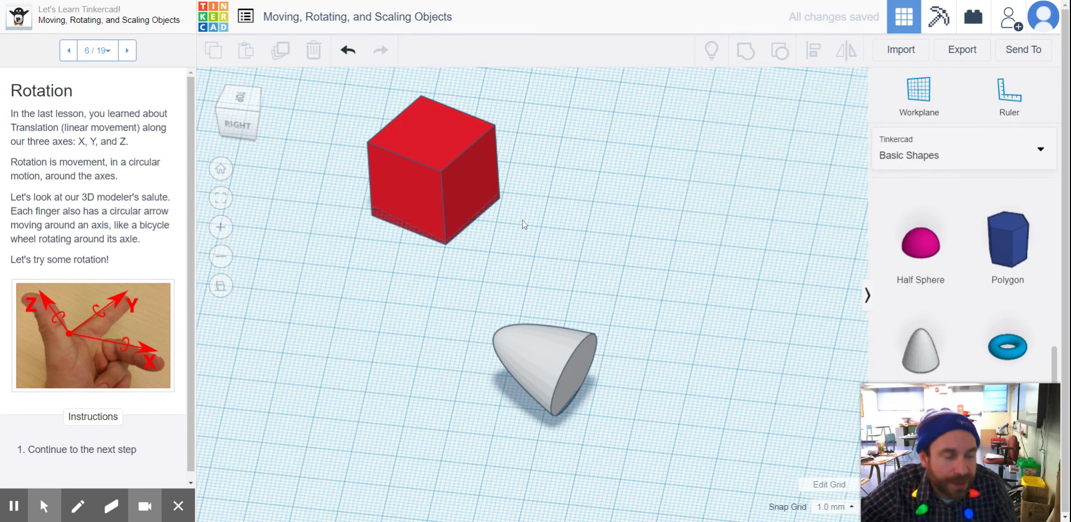
Advance to lesson step 8, Rotation Protractor, and move the red box about 32 mm and 49 mm along the two workplane axes.
{"action": "left_click", "coordinate": [128, 50]}
{"action": "left_click", "coordinate": [128, 50]}
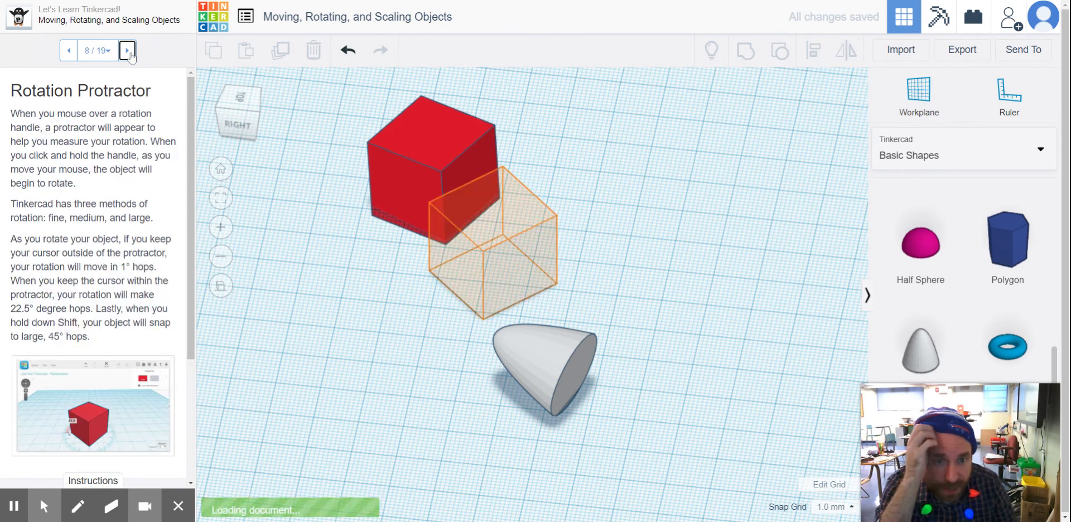
{"action": "left_click_drag", "start_coordinate": [478, 169], "coordinate": [273, 318]}
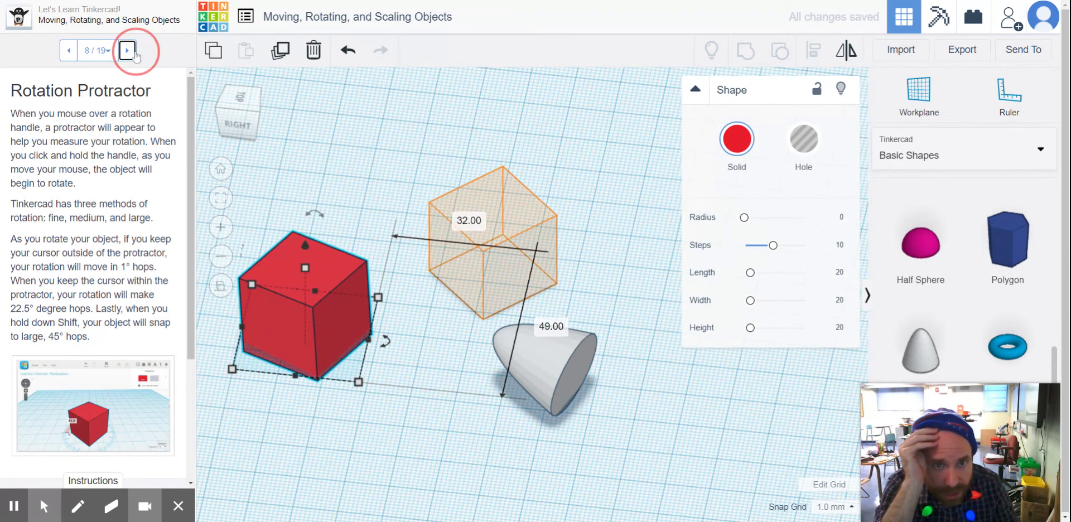
Advance to lesson step 11, Scaling Along the Z Axis, and stretch the red box's footprint in both directions, one to about 35 mm.
{"action": "left_click", "coordinate": [128, 51]}
{"action": "left_click", "coordinate": [128, 50]}
{"action": "left_click", "coordinate": [129, 51]}
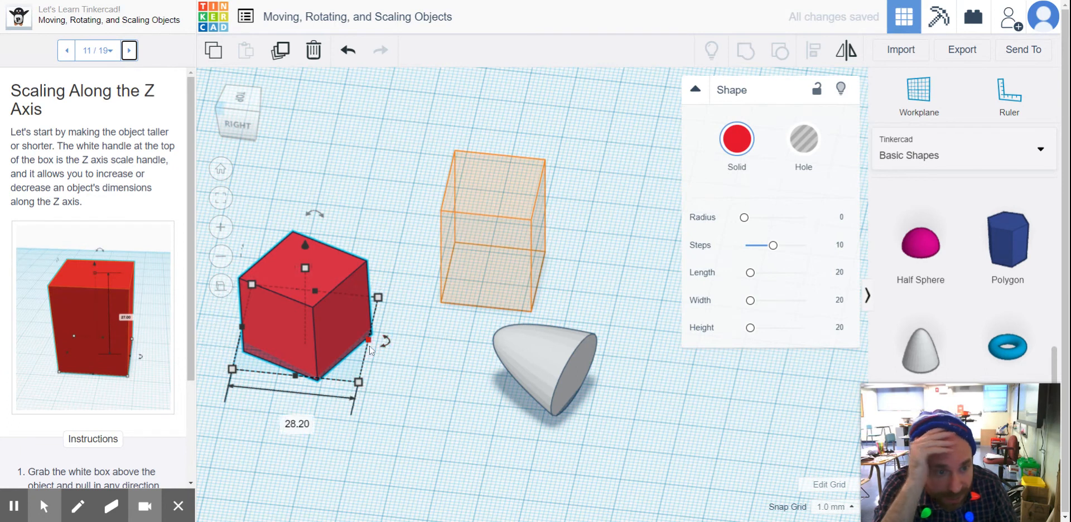
{"action": "left_click_drag", "start_coordinate": [368, 339], "coordinate": [396, 341]}
{"action": "left_click_drag", "start_coordinate": [307, 382], "coordinate": [305, 406]}
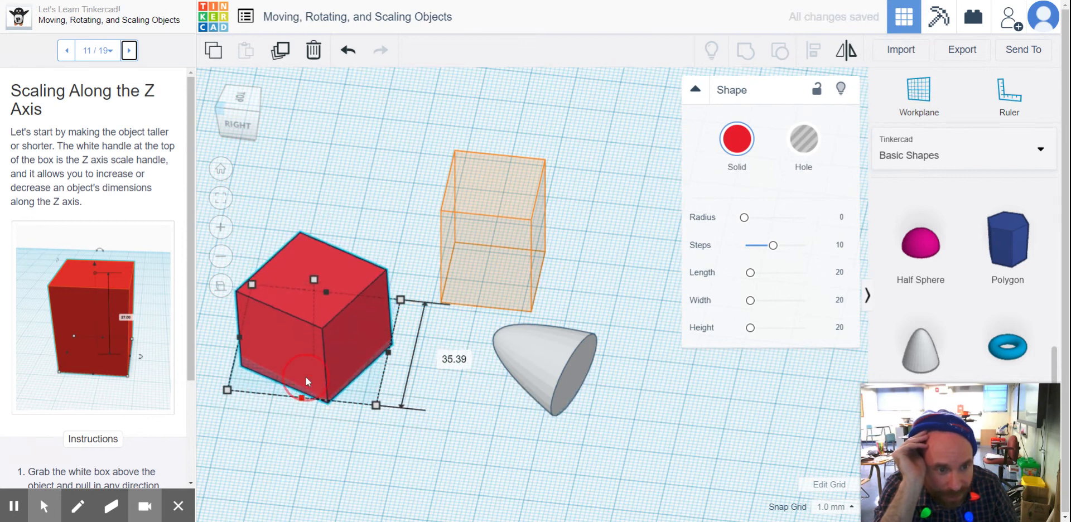
Enlarge the red box's footprint to about 38 by 38 mm and advance to lesson step 13, X and Y Axes' Side Drag Handles.
{"action": "mouse_move", "coordinate": [378, 411]}
{"action": "left_mouse_down"}
{"action": "mouse_move", "coordinate": [407, 437]}
{"action": "mouse_move", "coordinate": [371, 444]}
{"action": "mouse_move", "coordinate": [397, 419]}
{"action": "left_mouse_up"}
{"action": "scroll", "coordinate": [111, 219], "scroll_direction": "down", "scroll_amount": 3}
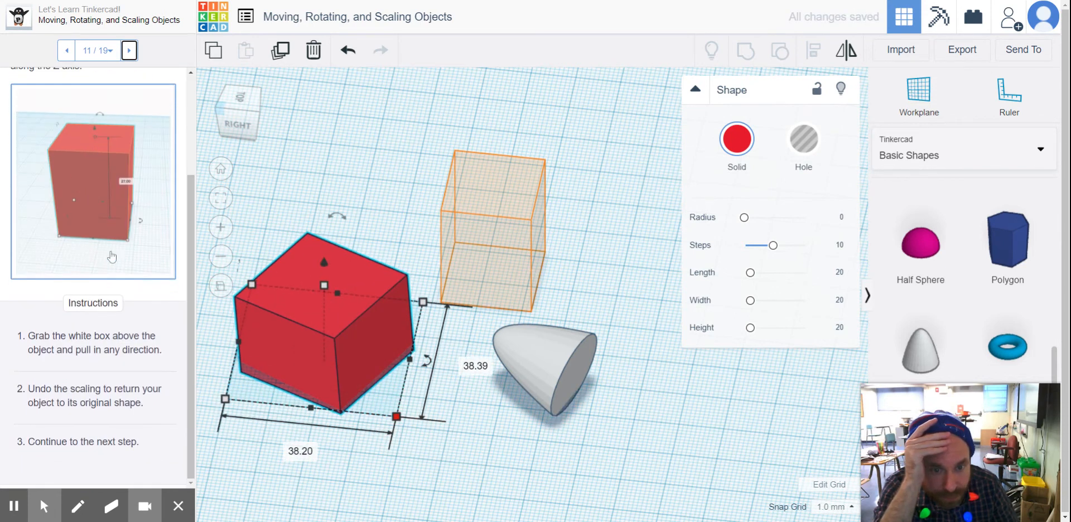
{"action": "left_click", "coordinate": [129, 50]}
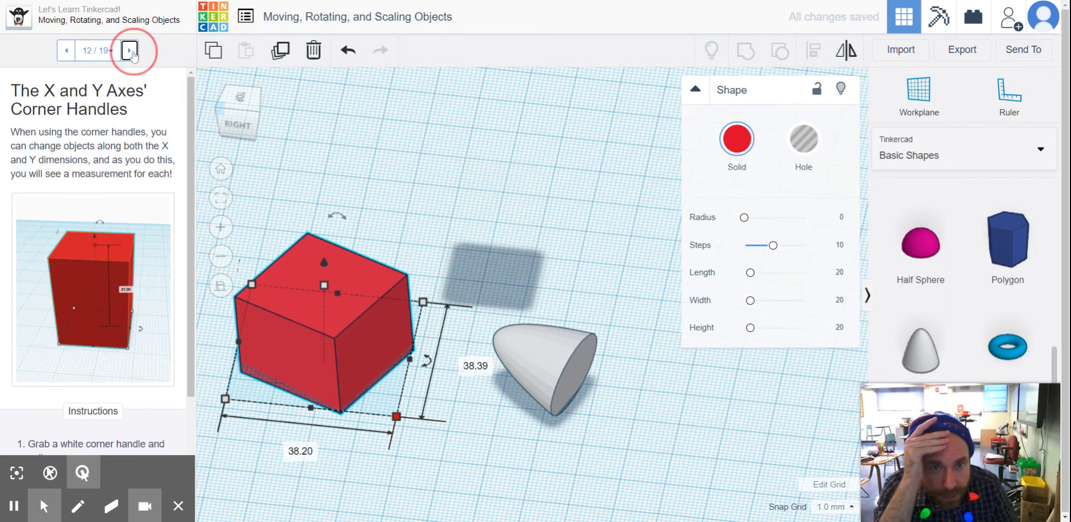
{"action": "left_click", "coordinate": [130, 50]}
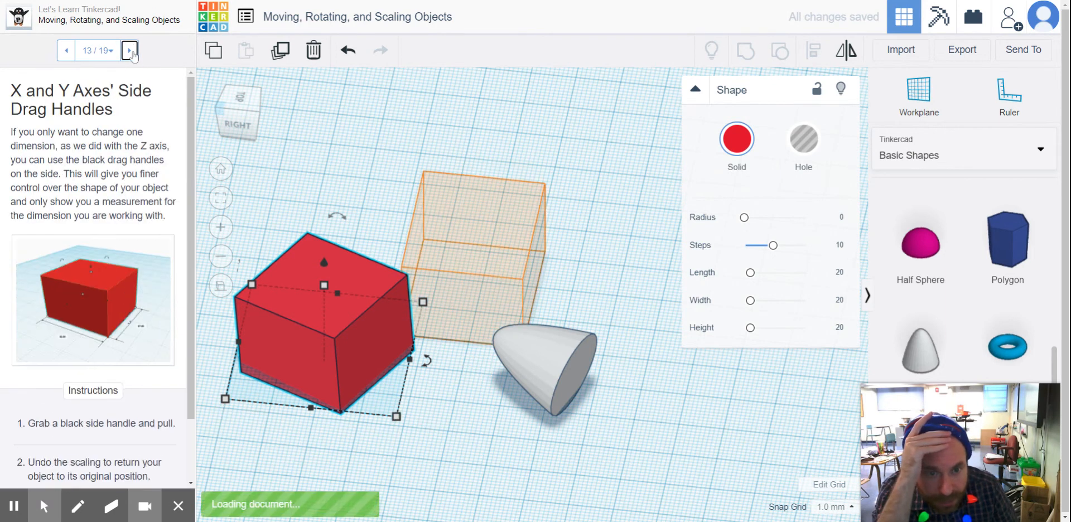
{"action": "scroll", "coordinate": [125, 226], "scroll_direction": "down", "scroll_amount": 3}
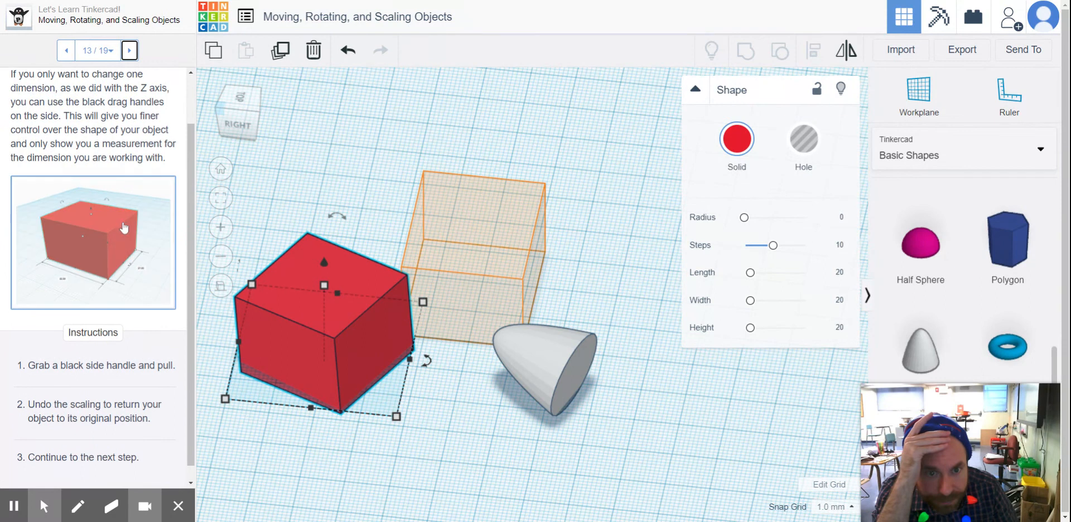
{"action": "scroll", "coordinate": [171, 365], "scroll_direction": "up", "scroll_amount": 2}
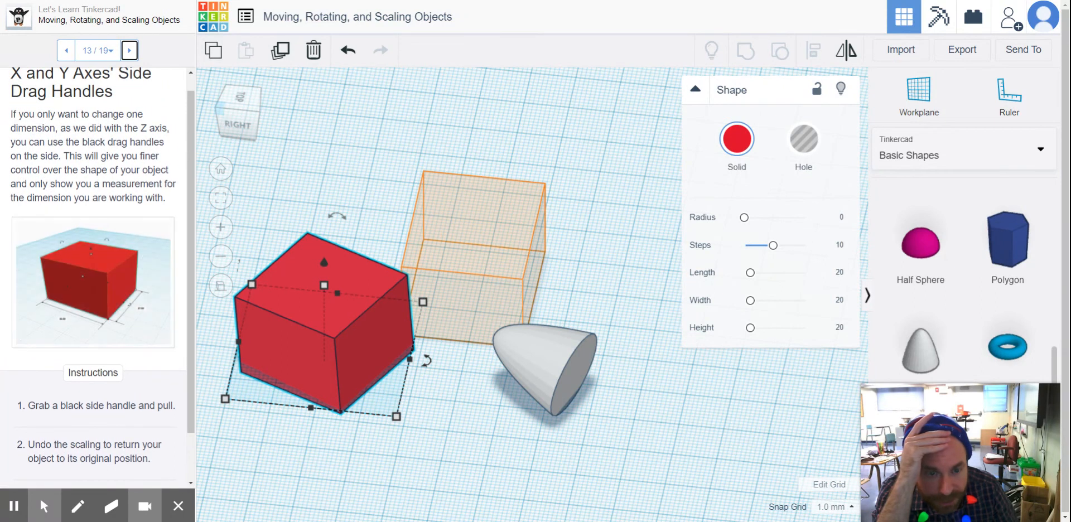
Advance to lesson step 14, Shift Scale, and shrink the red box proportionally to a footprint of about 33 by 33 mm.
{"action": "left_click", "coordinate": [130, 51]}
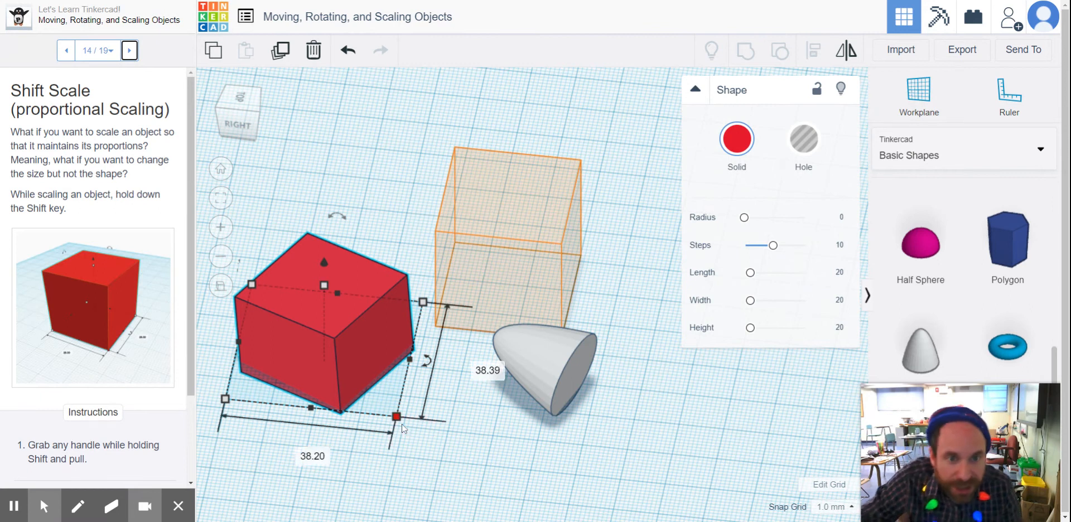
{"action": "scroll", "coordinate": [148, 301], "scroll_direction": "down", "scroll_amount": 2}
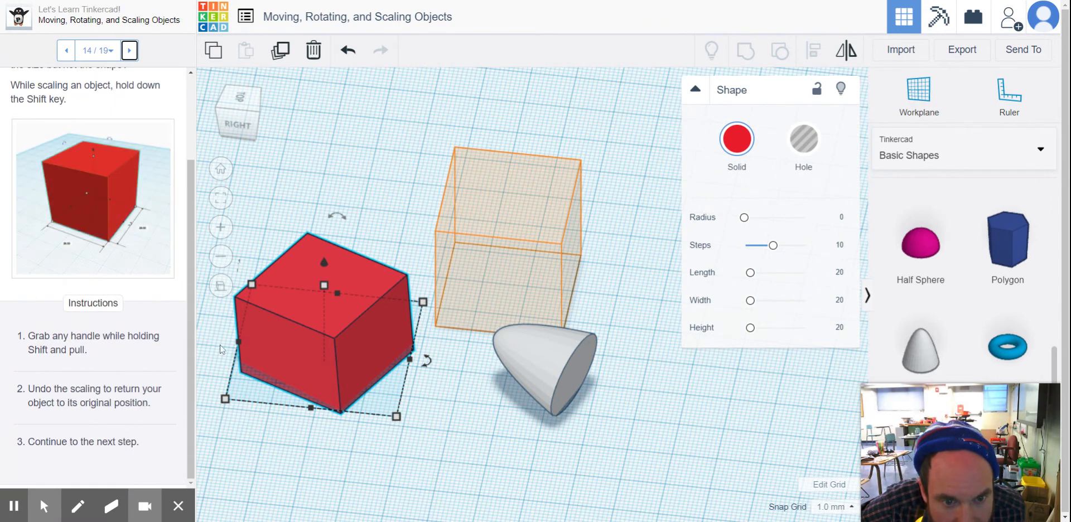
{"action": "left_click_drag", "start_coordinate": [395, 417], "coordinate": [380, 365], "text": "shift"}
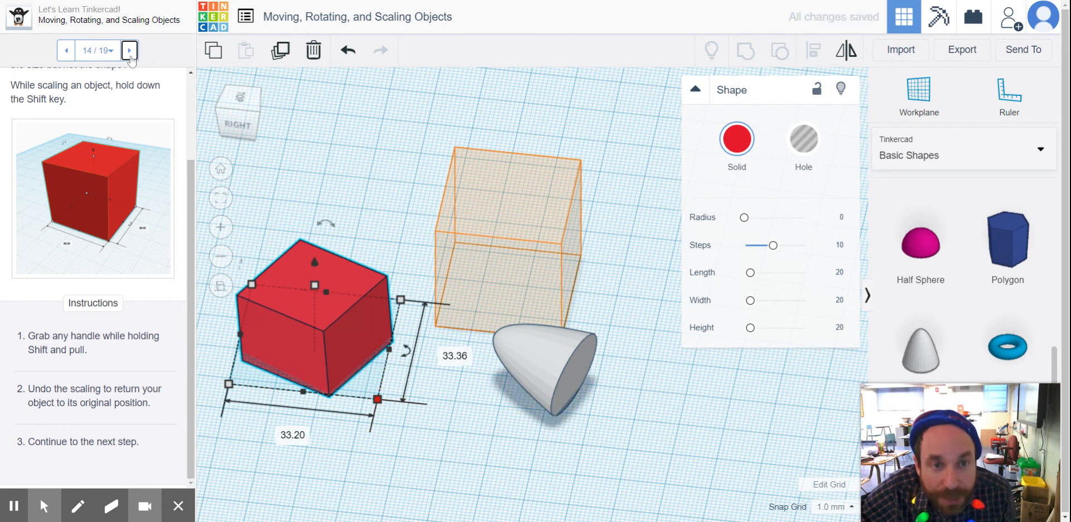
Advance to lesson step 15, Scaling About the Center of an Object, and shrink the red box about its center to about 15 by 19 mm.
{"action": "left_click", "coordinate": [130, 52]}
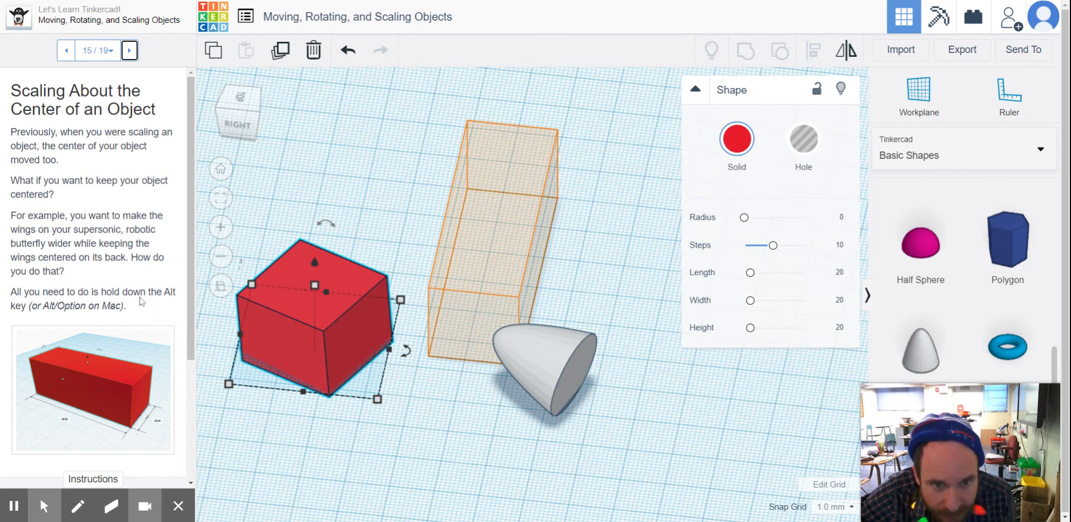
{"action": "left_click_drag", "start_coordinate": [376, 400], "coordinate": [333, 380], "text": "alt"}
{"action": "mouse_move", "coordinate": [328, 367]}
{"action": "left_mouse_down", "text": "alt"}
{"action": "mouse_move", "coordinate": [301, 370]}
{"action": "mouse_move", "coordinate": [406, 378]}
{"action": "mouse_move", "coordinate": [342, 373]}
{"action": "left_mouse_up", "text": "alt"}
{"action": "scroll", "coordinate": [103, 325], "scroll_direction": "down", "scroll_amount": 3}
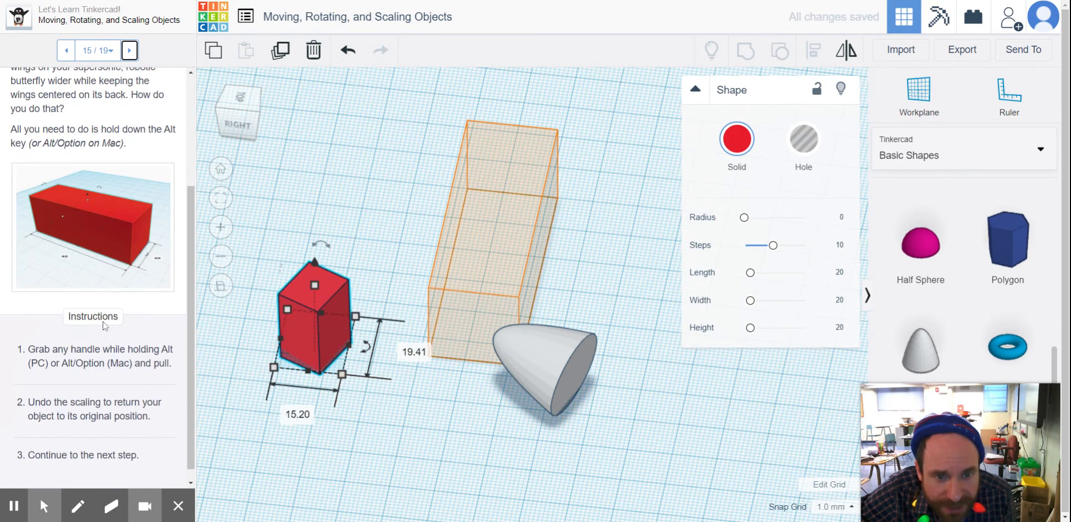
{"action": "left_click_drag", "start_coordinate": [51, 345], "coordinate": [170, 344]}
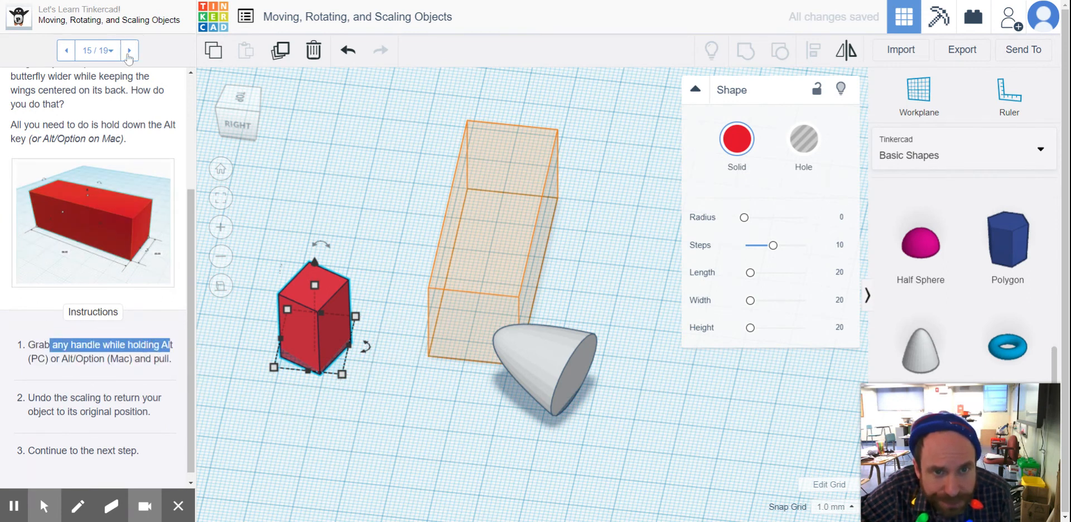
Advance to lesson step 17, Scale + Rotation = Skew!, and view its parallelogram example image enlarged before closing it.
{"action": "left_click", "coordinate": [129, 50]}
{"action": "left_click", "coordinate": [128, 51]}
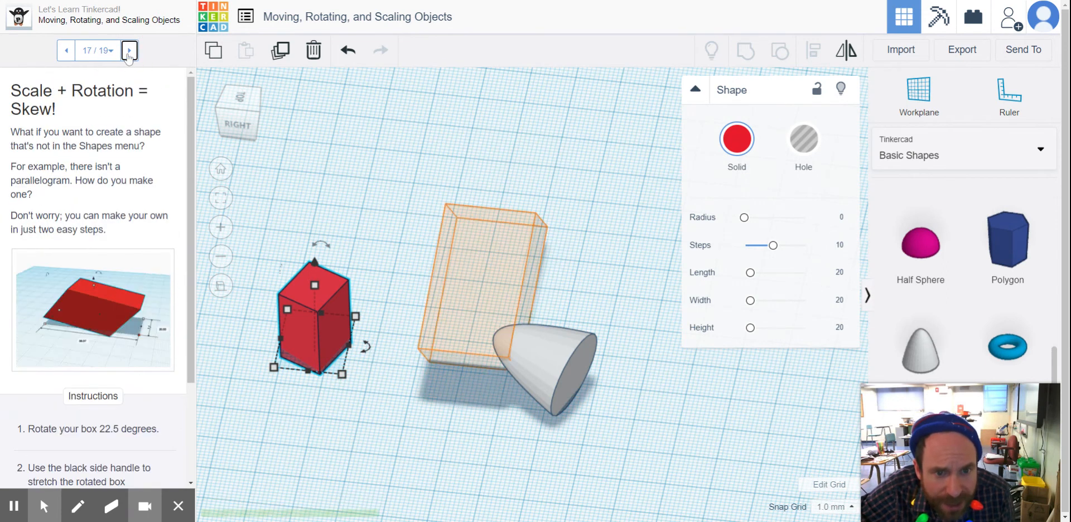
{"action": "right_click_drag", "start_coordinate": [391, 363], "coordinate": [353, 328]}
{"action": "middle_click_drag", "start_coordinate": [432, 359], "coordinate": [369, 325]}
{"action": "left_click", "coordinate": [137, 323]}
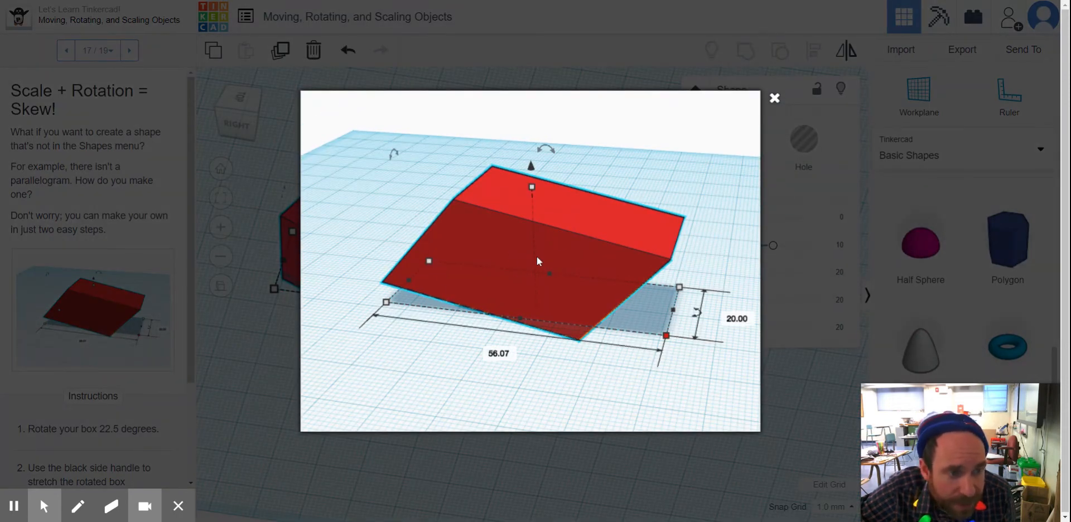
{"action": "left_click", "coordinate": [775, 98]}
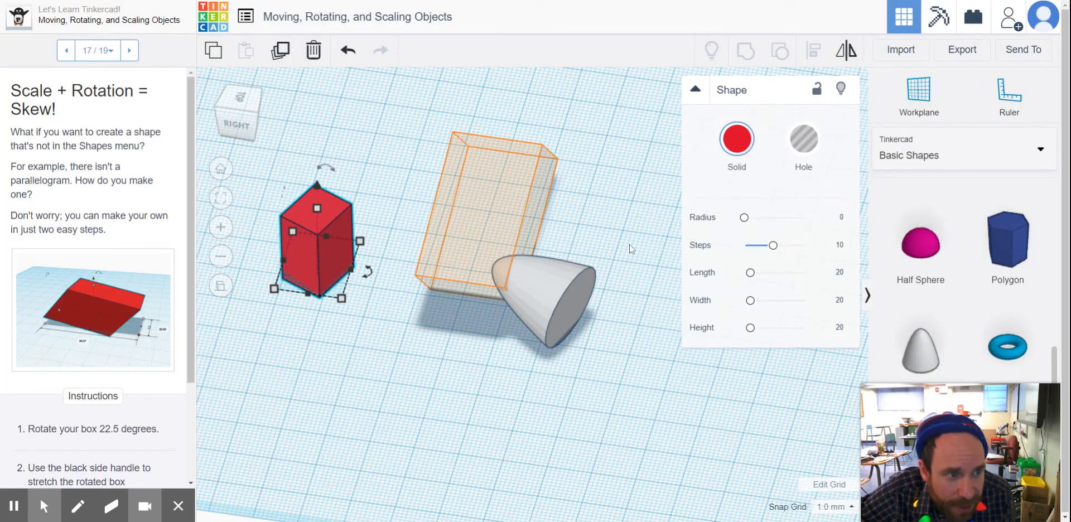
Collapse the shape settings and examine the skewed orange guide box from a low front angle, staying on lesson step 17.
{"action": "left_click", "coordinate": [697, 91]}
{"action": "middle_click_drag", "start_coordinate": [661, 271], "coordinate": [630, 243]}
{"action": "right_click_drag", "start_coordinate": [630, 244], "coordinate": [824, 199]}
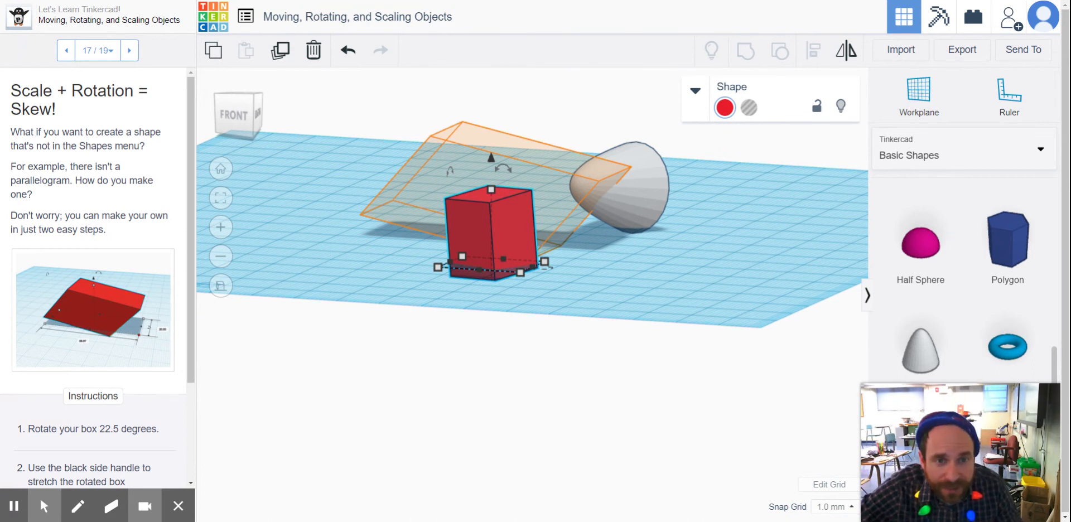
{"action": "left_click", "coordinate": [129, 51]}
{"action": "left_click", "coordinate": [67, 51]}
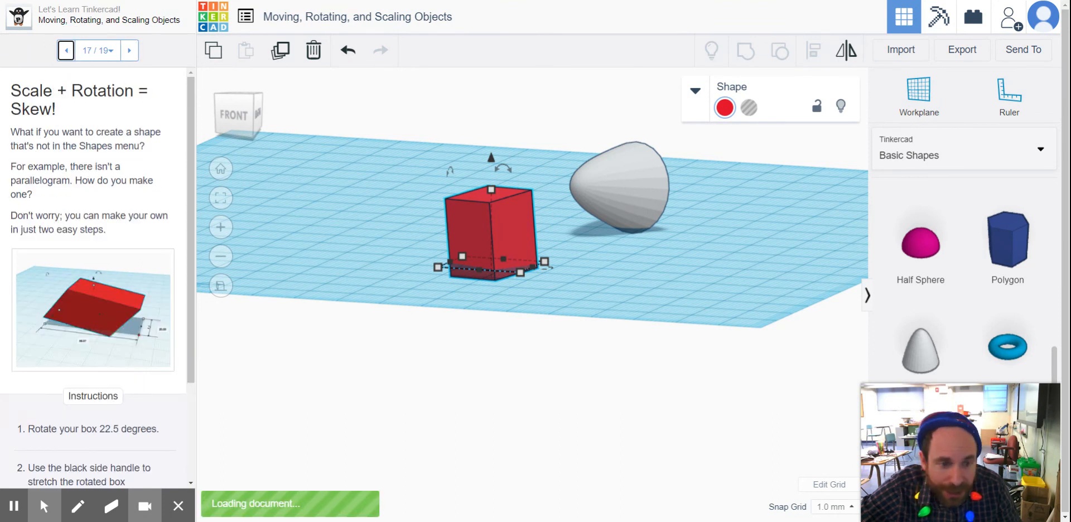